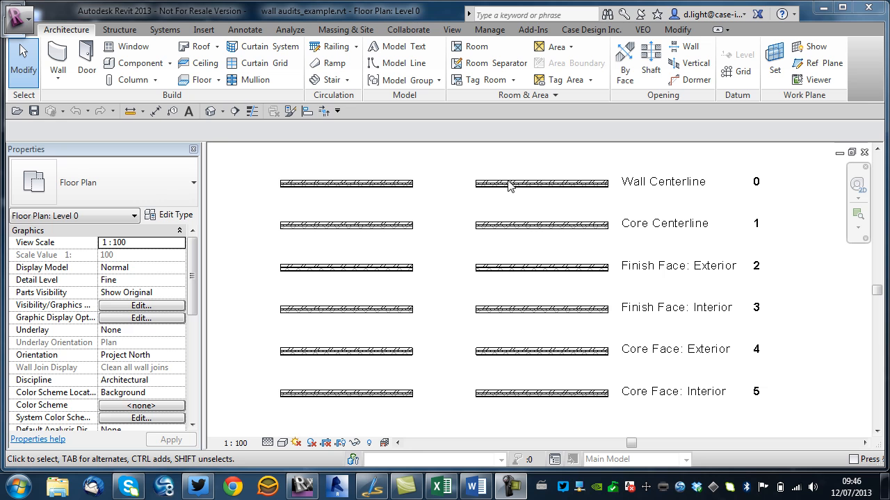
# Select the walls in the plan and inspect their Location Line property.
pyautogui.click(518, 184)
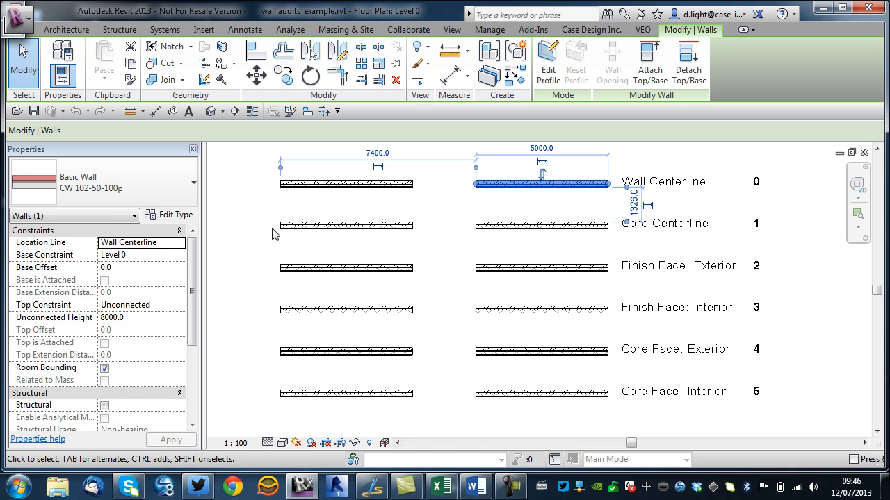
pyautogui.click(438, 195)
pyautogui.moveTo(515, 170); pyautogui.dragTo(381, 203)
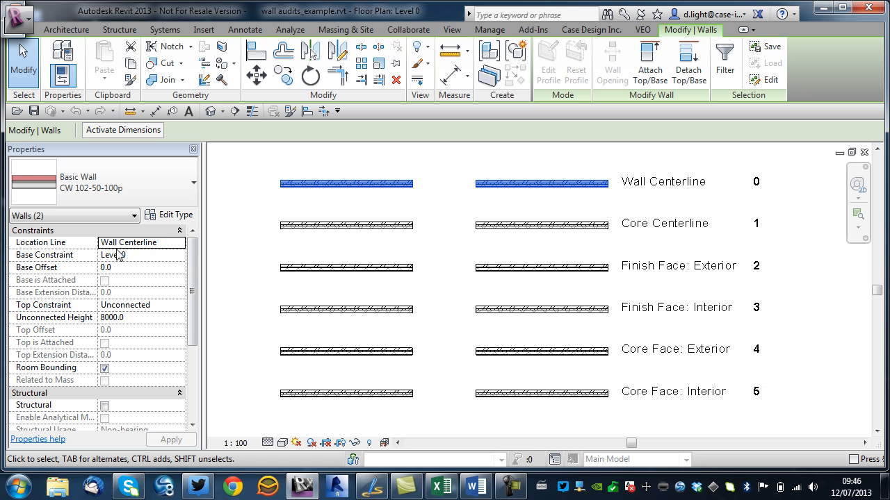
pyautogui.click(496, 174)
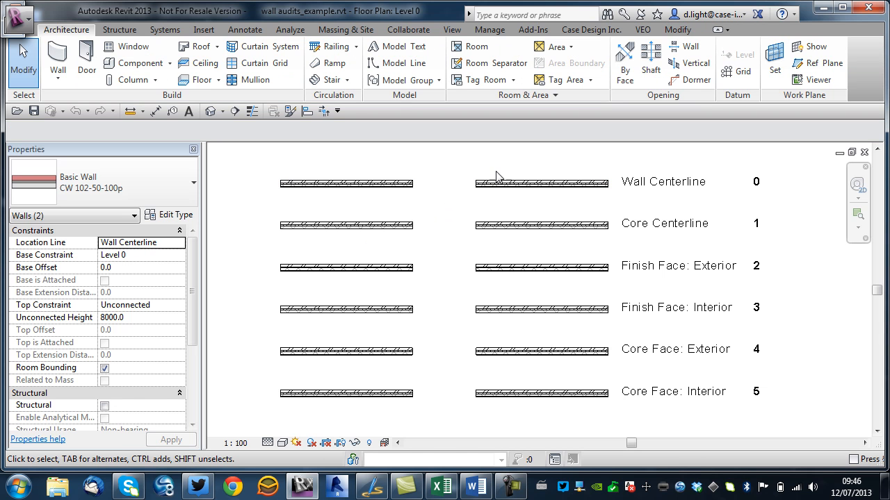
pyautogui.moveTo(513, 166); pyautogui.dragTo(368, 292)
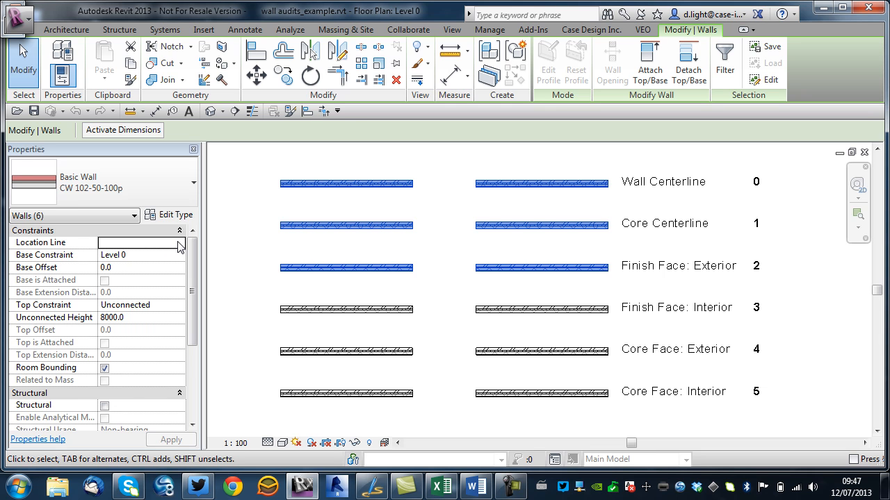
pyautogui.click(244, 252)
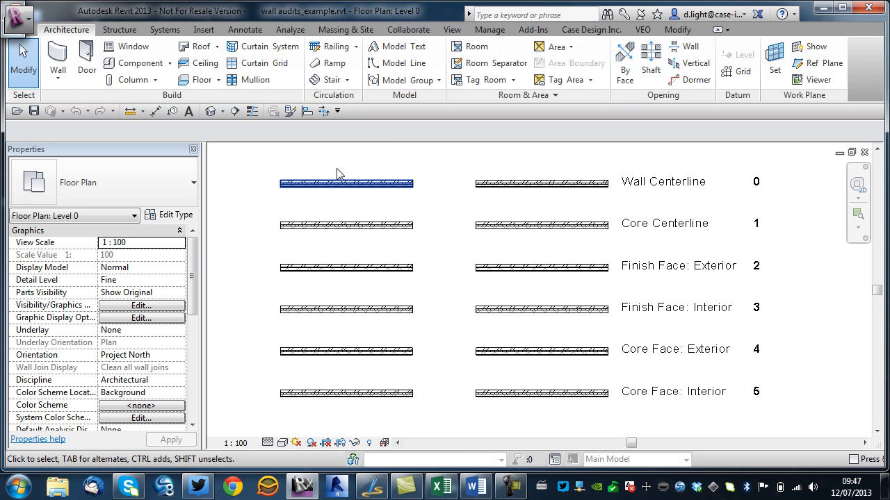
pyautogui.click(456, 27)
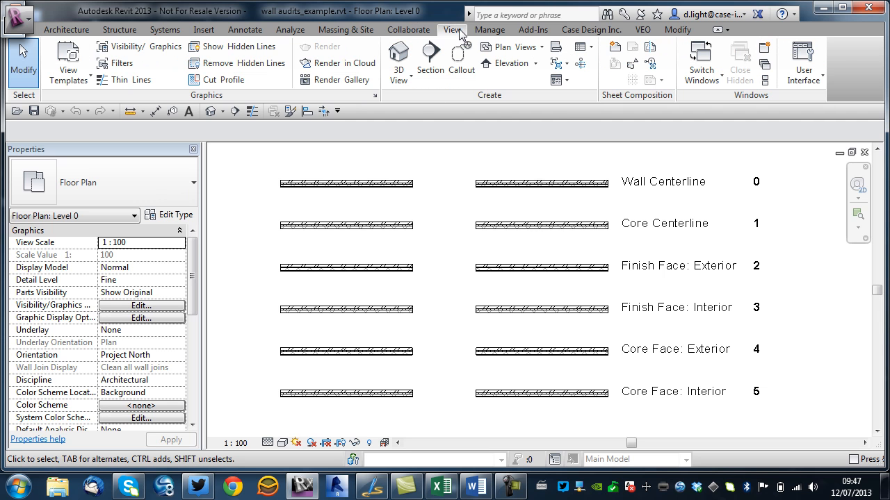
pyautogui.click(590, 47)
pyautogui.click(603, 124)
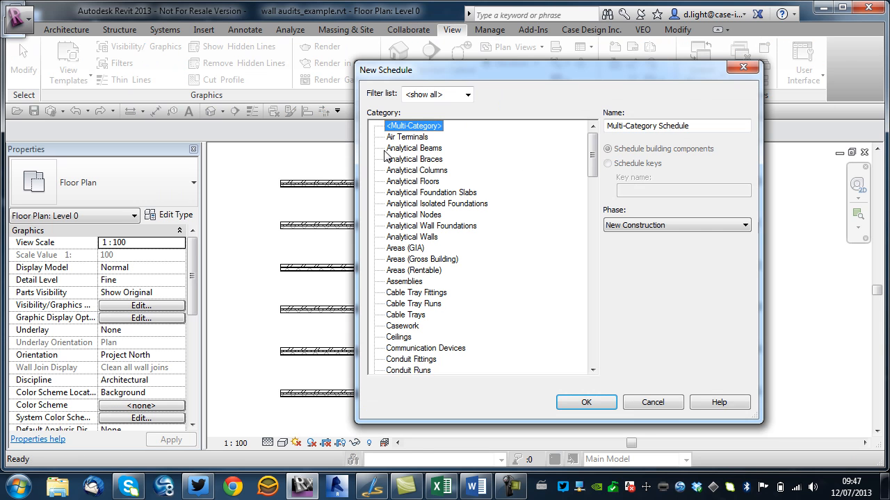
pyautogui.moveTo(513, 77); pyautogui.dragTo(317, 84)
pyautogui.moveTo(397, 163); pyautogui.dragTo(405, 316)
pyautogui.scroll(-5, 407, 321)
pyautogui.click(199, 344)
pyautogui.click(390, 410)
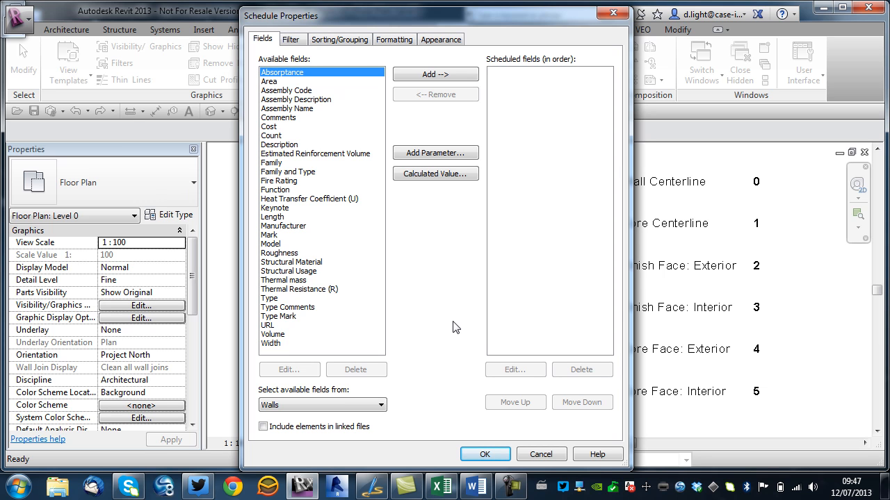
pyautogui.click(541, 455)
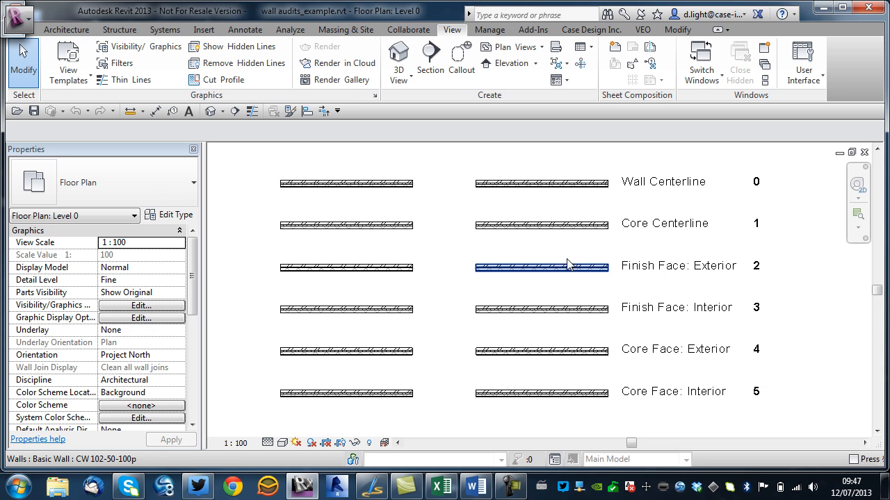
# Select each row's pair of walls in turn to review their Location Line setting.
pyautogui.moveTo(512, 164); pyautogui.dragTo(359, 199)
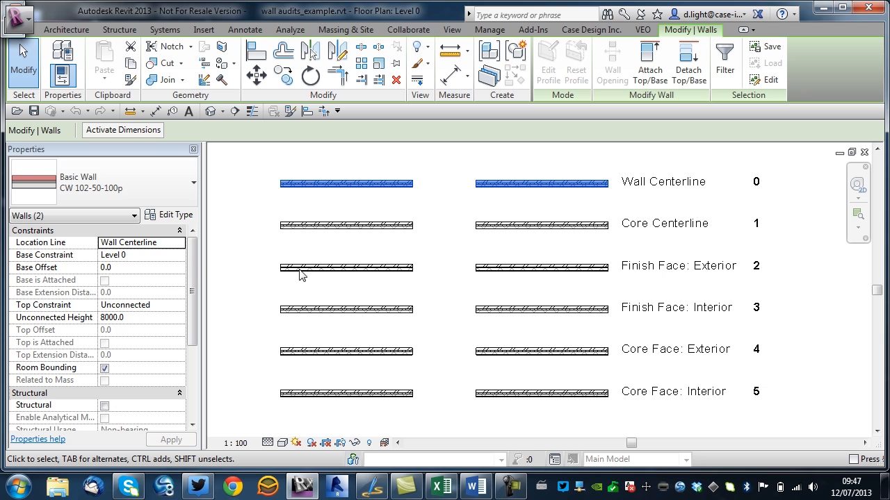
pyautogui.moveTo(500, 205); pyautogui.dragTo(400, 226)
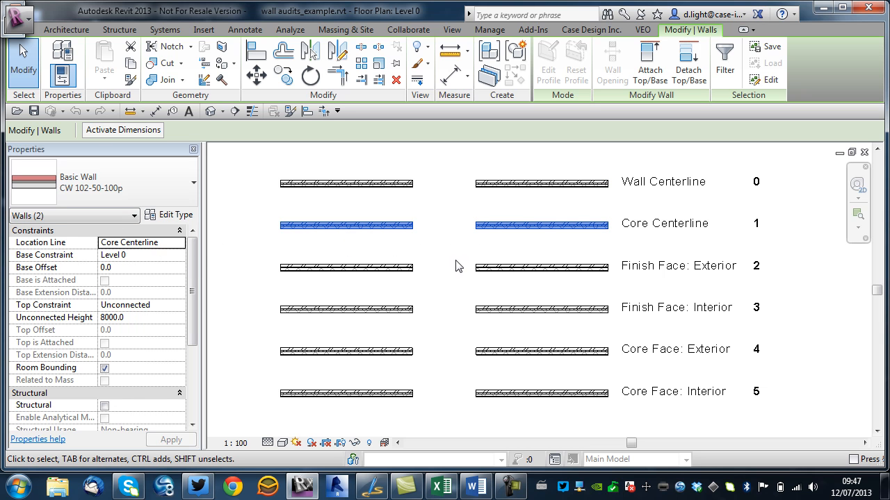
pyautogui.moveTo(511, 257); pyautogui.dragTo(364, 291)
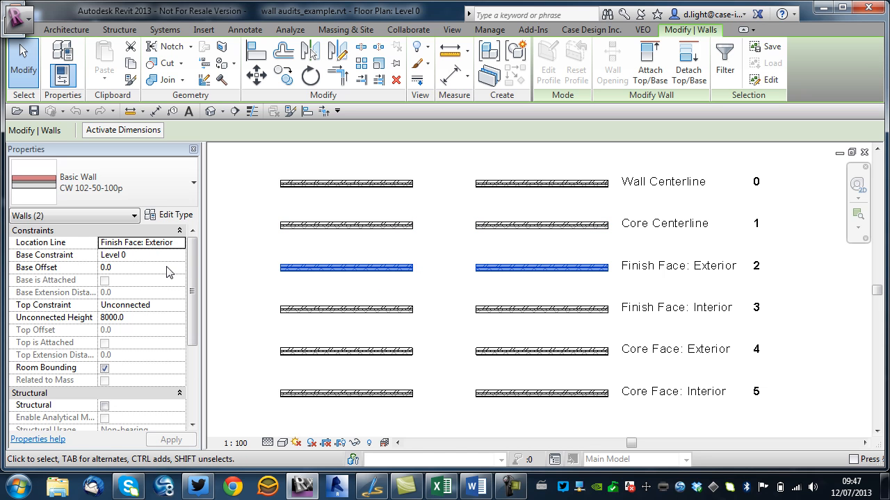
pyautogui.moveTo(508, 287); pyautogui.dragTo(349, 310)
pyautogui.moveTo(520, 334); pyautogui.dragTo(367, 367)
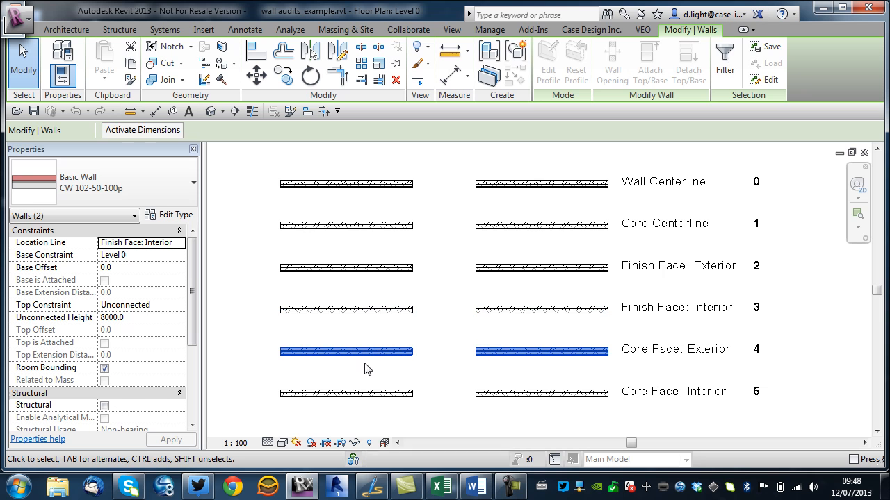
pyautogui.moveTo(518, 374); pyautogui.dragTo(350, 433)
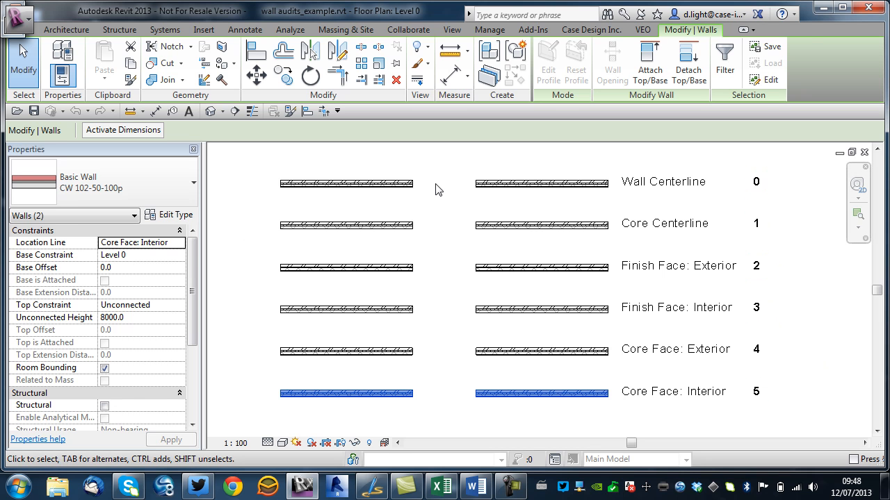
# Review the Comments property of the first two wall pairs.
pyautogui.click(522, 167)
pyautogui.click(498, 184)
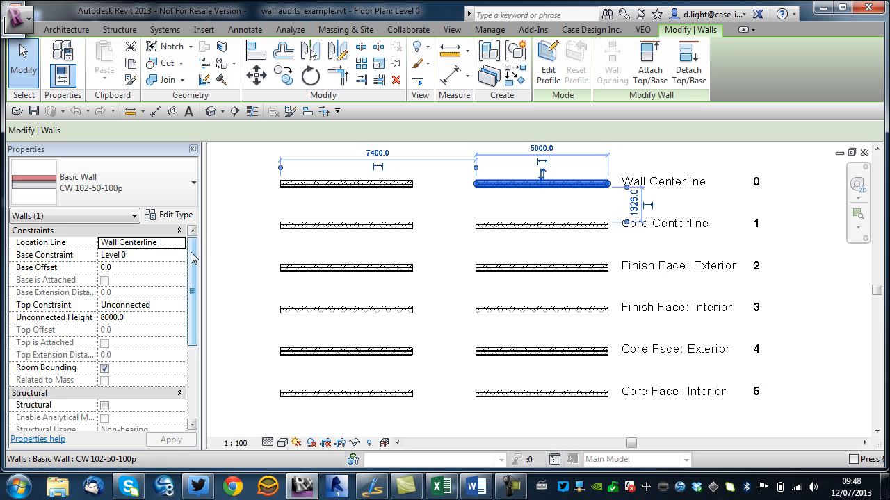
pyautogui.scroll(-4, 104, 327)
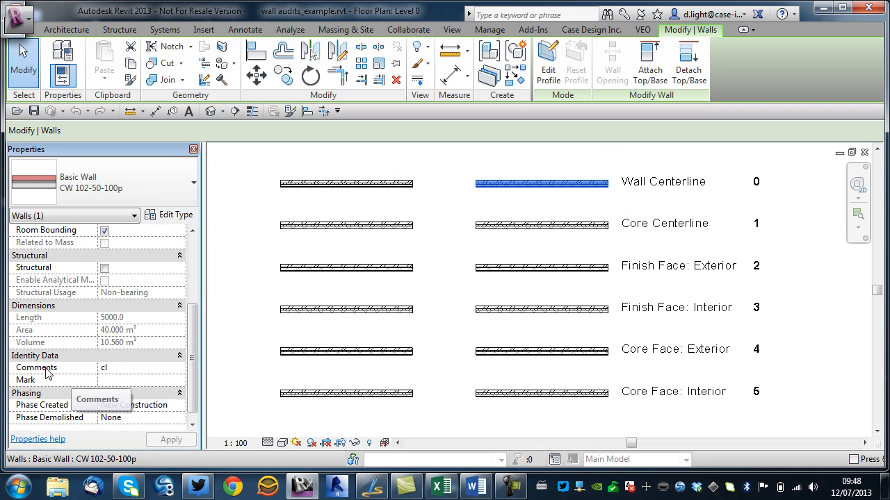
pyautogui.moveTo(515, 160); pyautogui.dragTo(407, 210)
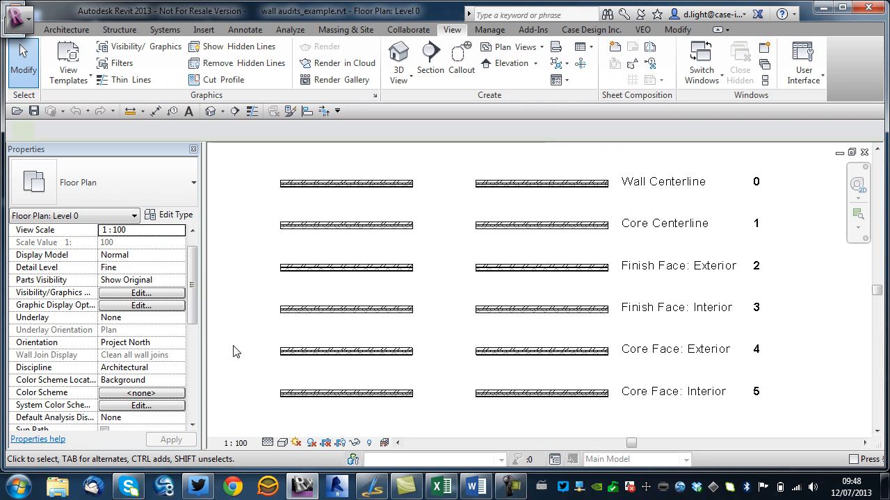
pyautogui.moveTo(521, 206); pyautogui.dragTo(378, 243)
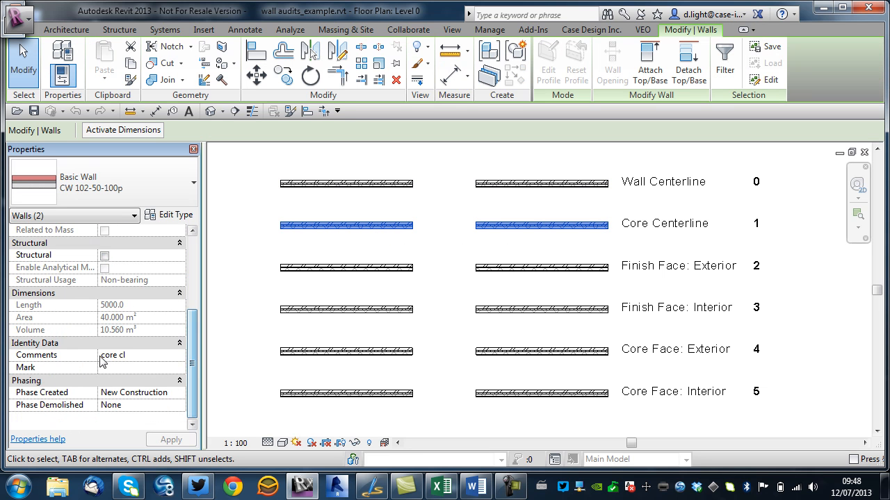
pyautogui.click(505, 255)
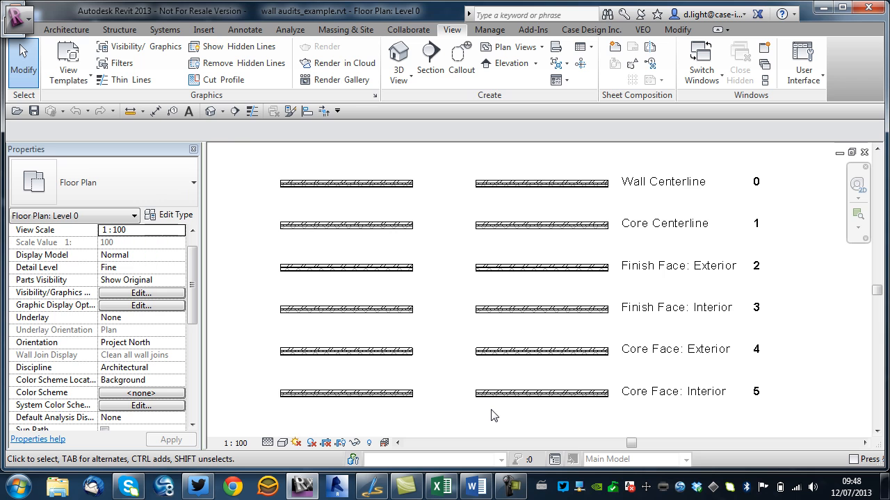
# Open the Exeler8 Export Category tool, filter categories by wall and tick the Walls category.
pyautogui.click(593, 31)
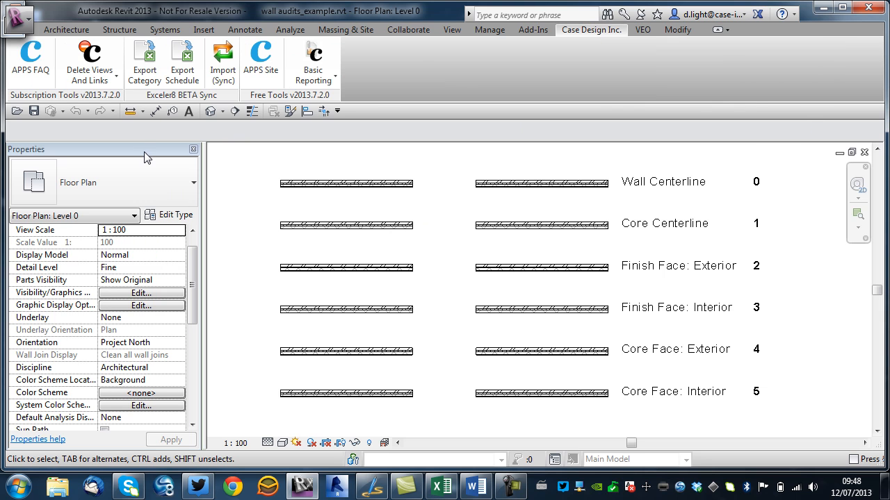
pyautogui.click(152, 81)
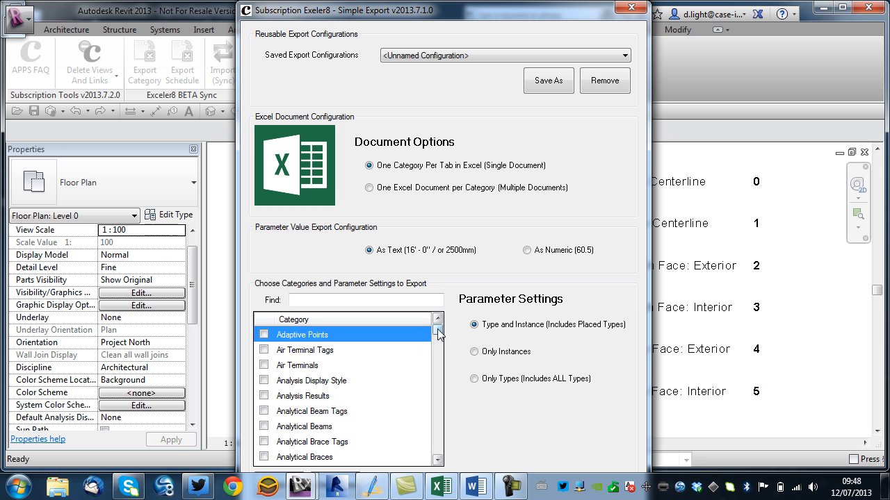
pyautogui.moveTo(456, 8)
pyautogui.mouseDown()
pyautogui.moveTo(447, 84)
pyautogui.moveTo(442, 4)
pyautogui.mouseUp()
pyautogui.click(292, 300)
pyautogui.write('wall')
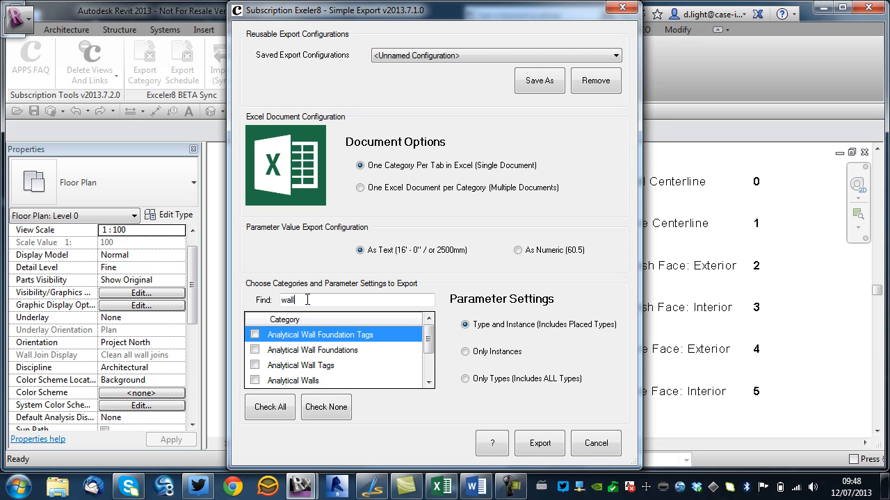
pyautogui.moveTo(429, 344); pyautogui.dragTo(435, 367)
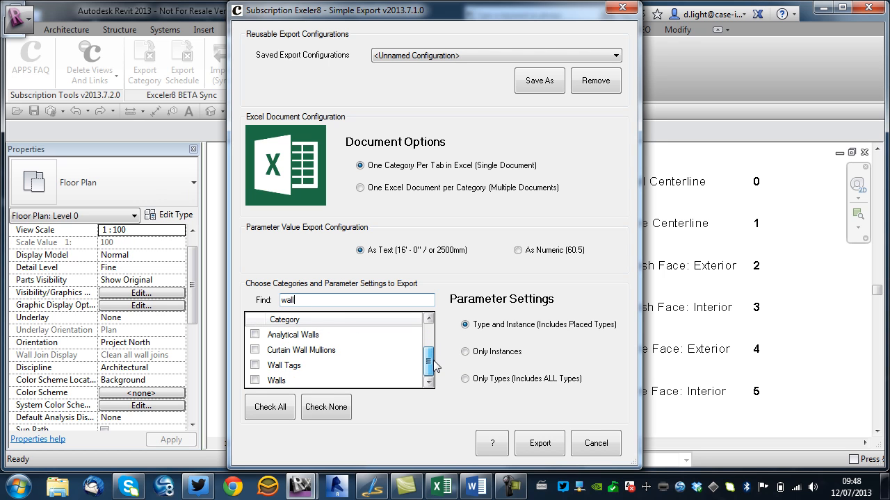
pyautogui.click(254, 380)
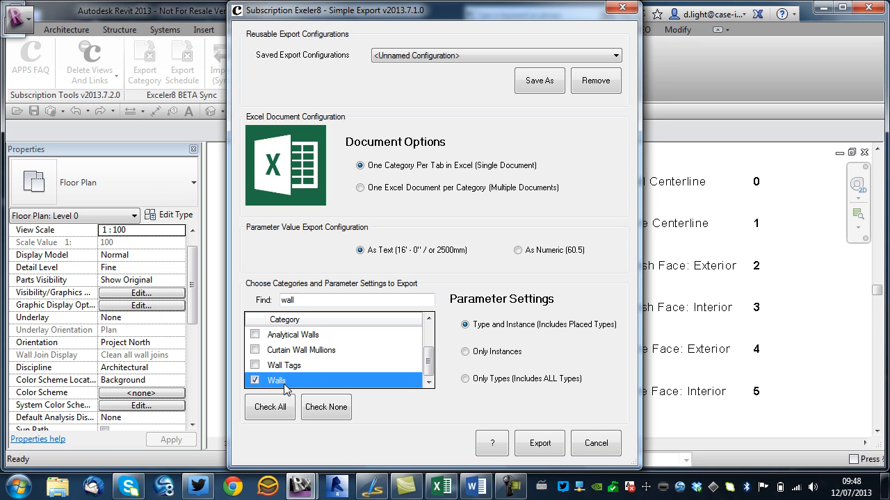
# Export the walls to an Excel file named wall audit in the wall audits folder.
pyautogui.click(540, 445)
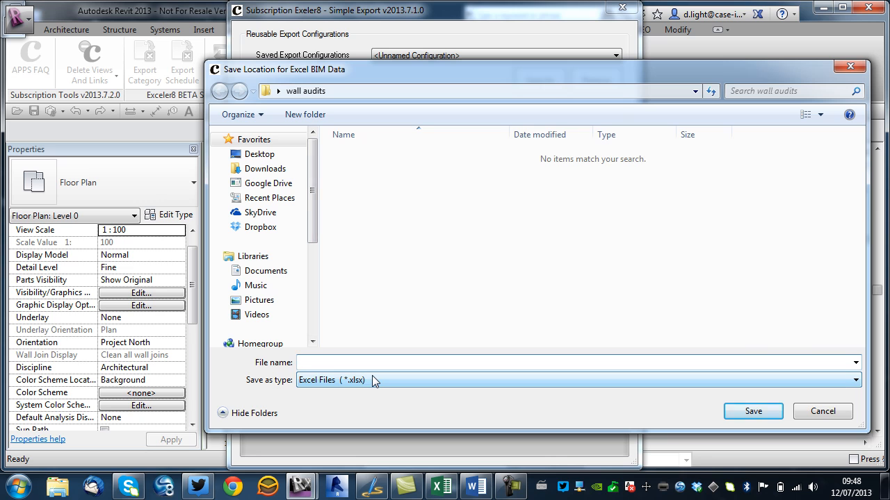
pyautogui.write('wall audit')
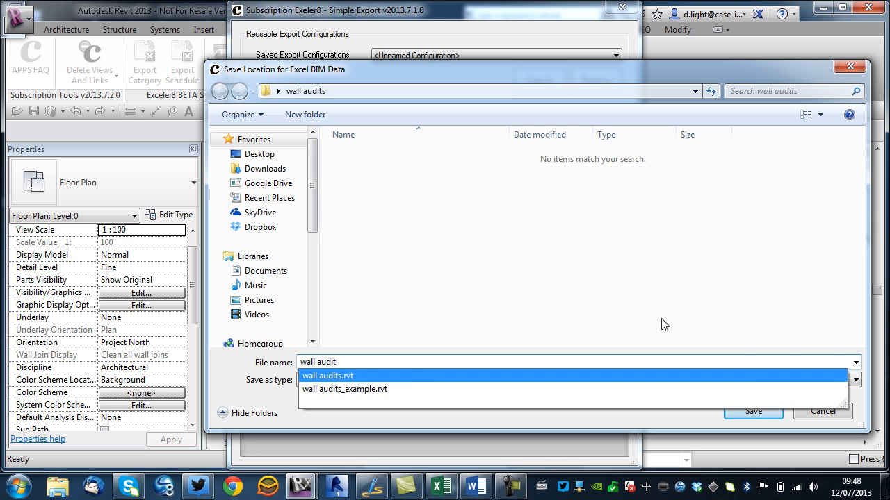
pyautogui.click(753, 411)
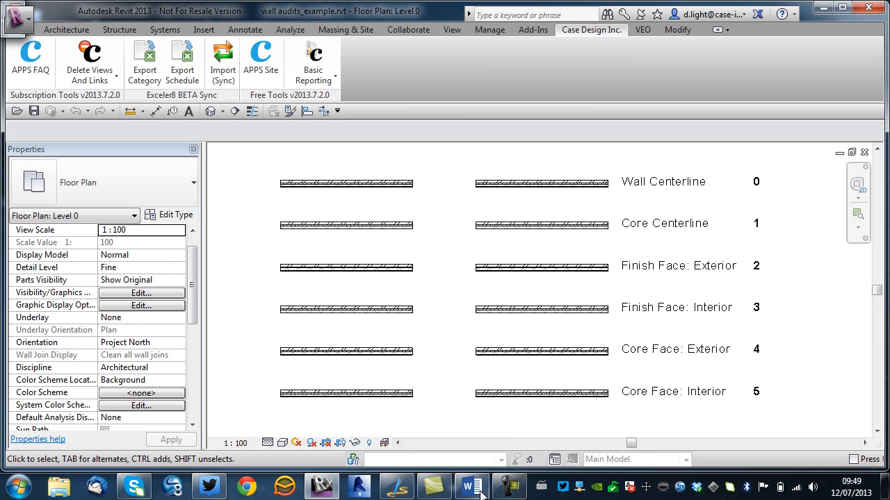
# Open the exported wall audit workbook from the wall audits folder and maximize it.
pyautogui.click(823, 7)
pyautogui.click(30, 270)
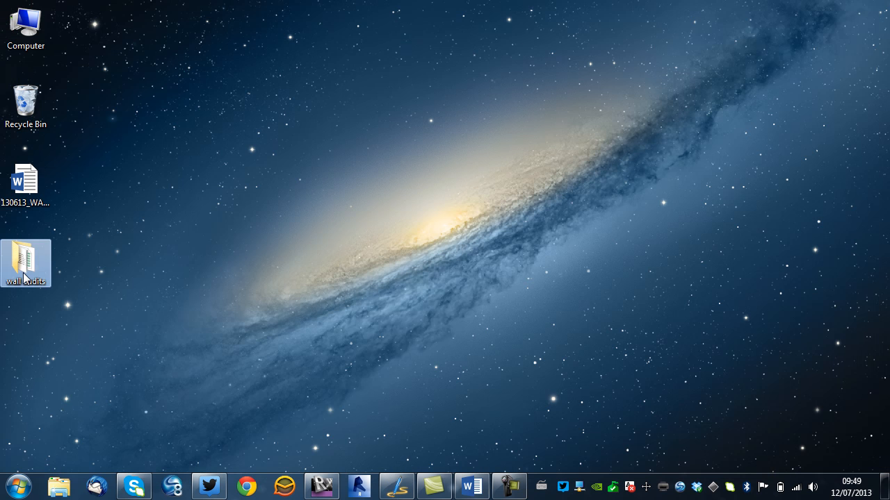
pyautogui.doubleClick(24, 277)
pyautogui.click(415, 147)
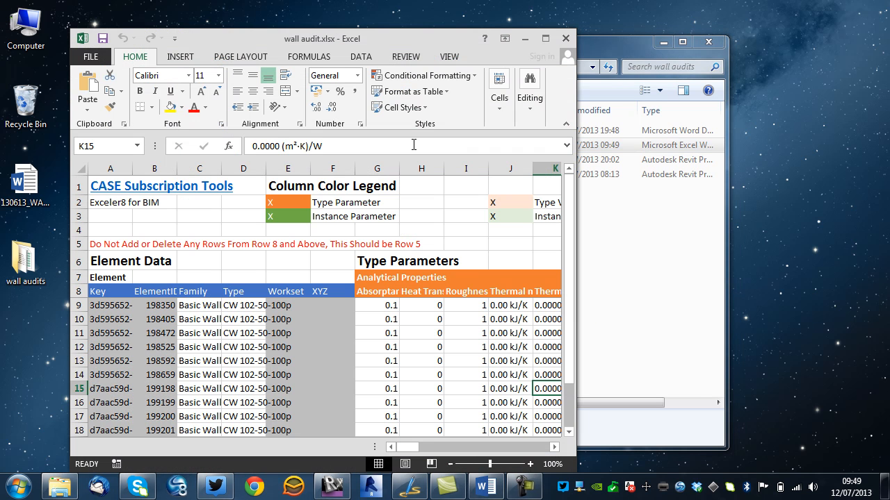
pyautogui.click(546, 38)
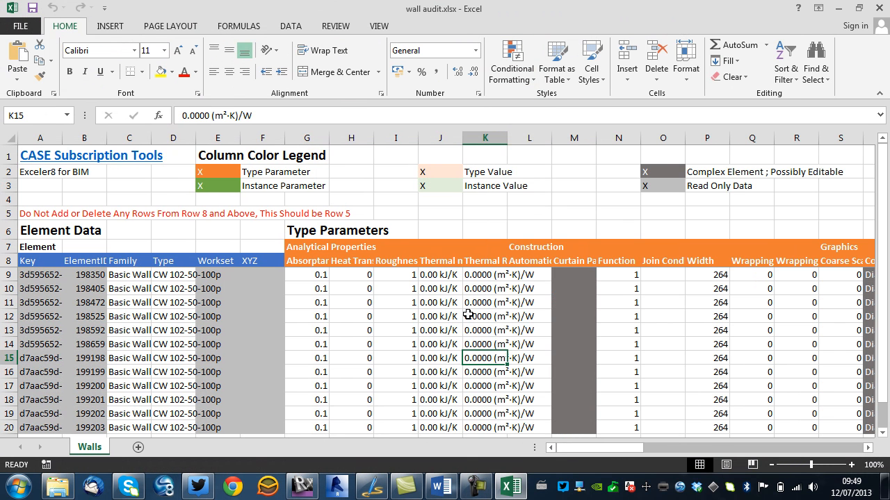
# Hide the spreadsheet columns G through Q.
pyautogui.moveTo(883, 192); pyautogui.dragTo(885, 179)
pyautogui.moveTo(304, 137)
pyautogui.mouseDown()
pyautogui.moveTo(658, 152)
pyautogui.moveTo(764, 139)
pyautogui.moveTo(756, 139)
pyautogui.mouseUp()
pyautogui.rightClick(757, 140)
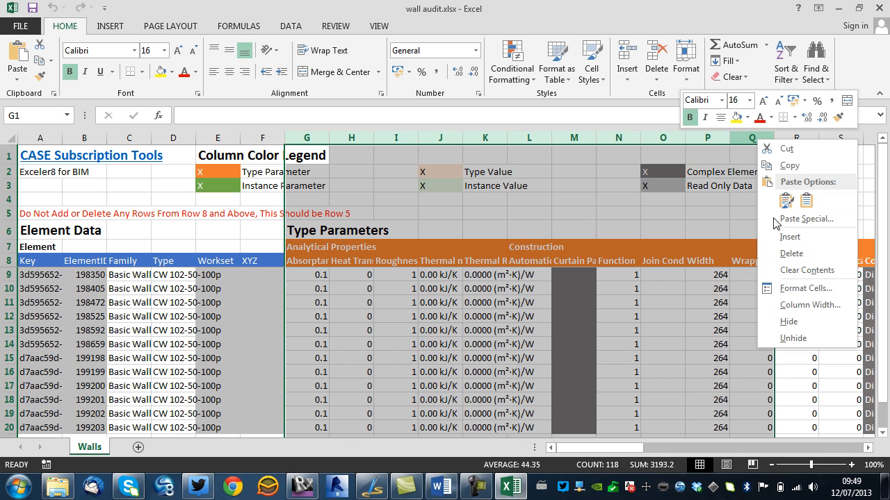
pyautogui.click(788, 322)
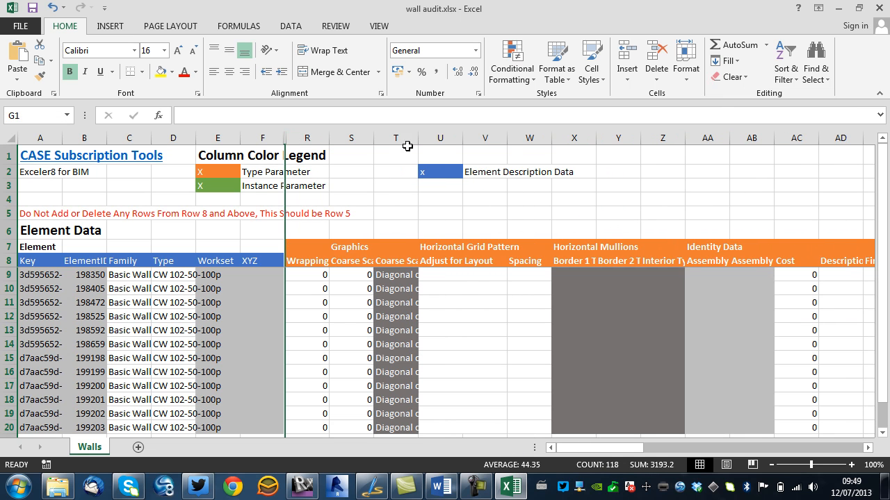
# Hide columns R through AV so the location line and comment columns follow the element data.
pyautogui.moveTo(662, 449); pyautogui.dragTo(767, 449)
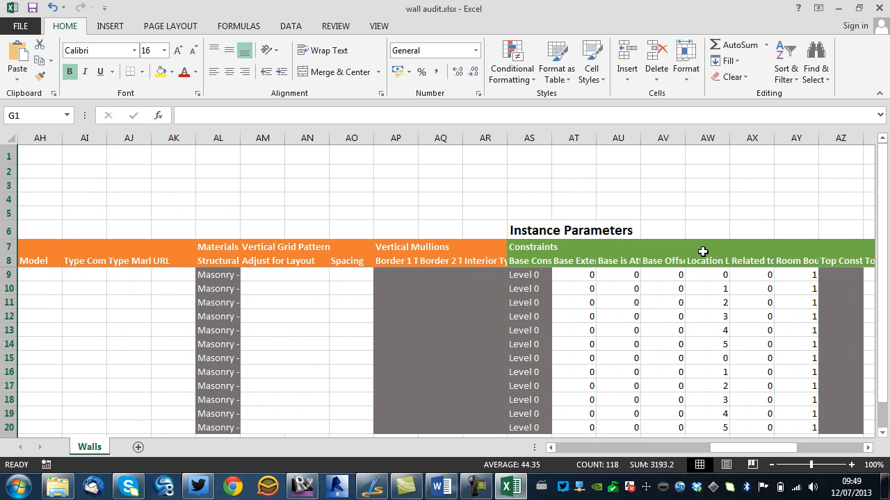
pyautogui.click(663, 136)
pyautogui.moveTo(645, 136); pyautogui.dragTo(354, 159)
pyautogui.moveTo(291, 139); pyautogui.dragTo(296, 137)
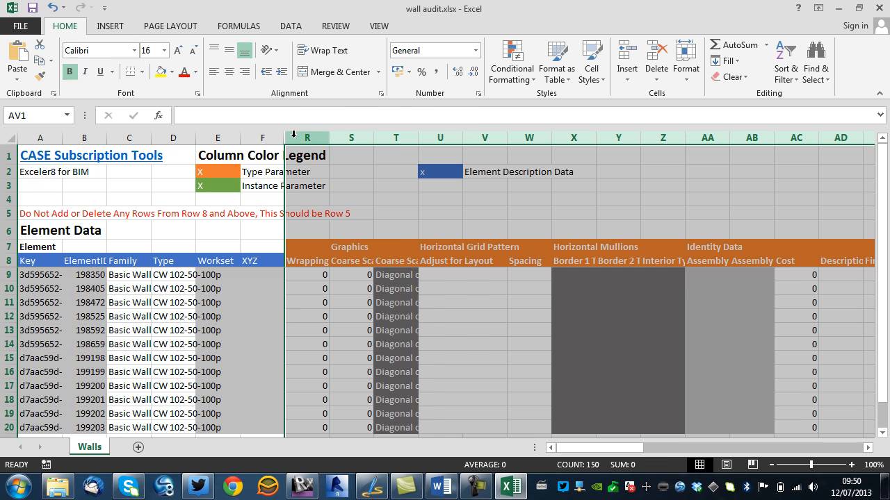
pyautogui.rightClick(298, 139)
pyautogui.click(330, 324)
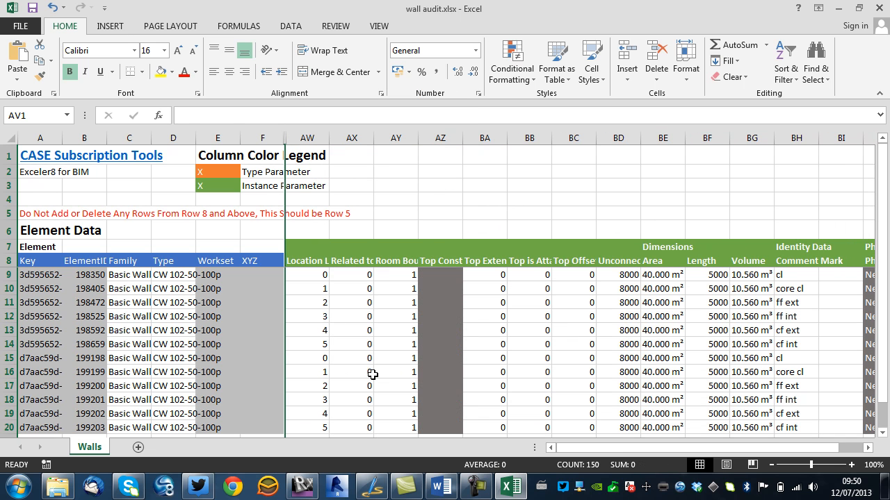
# Widen the Location Line column and hide columns AX through BG so Comments follows it.
pyautogui.moveTo(320, 138); pyautogui.dragTo(417, 138)
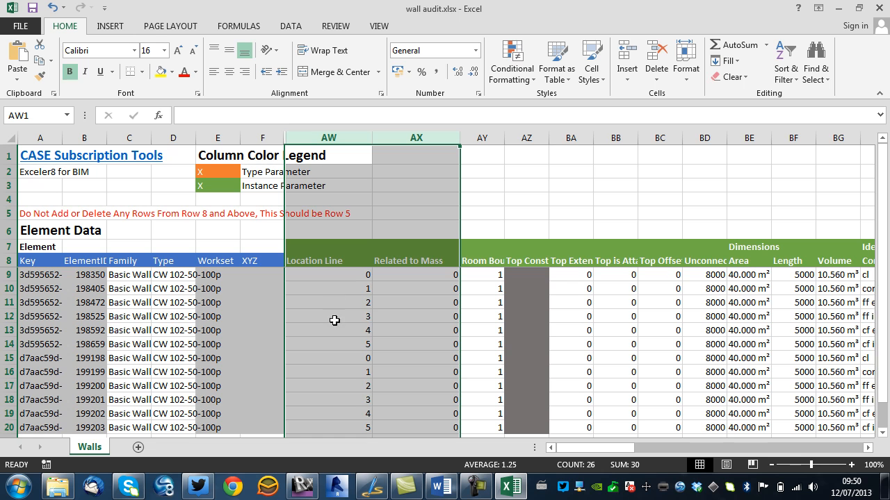
pyautogui.moveTo(601, 450); pyautogui.dragTo(855, 452)
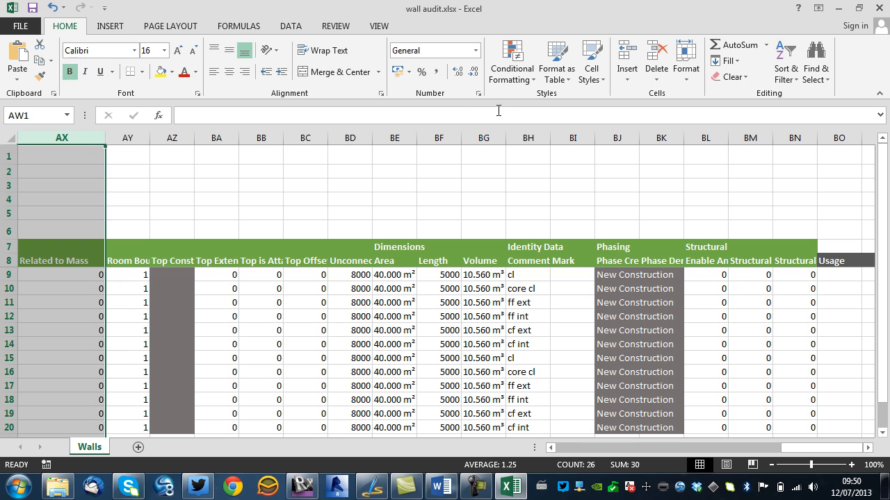
pyautogui.click(480, 146)
pyautogui.moveTo(485, 136); pyautogui.dragTo(414, 150)
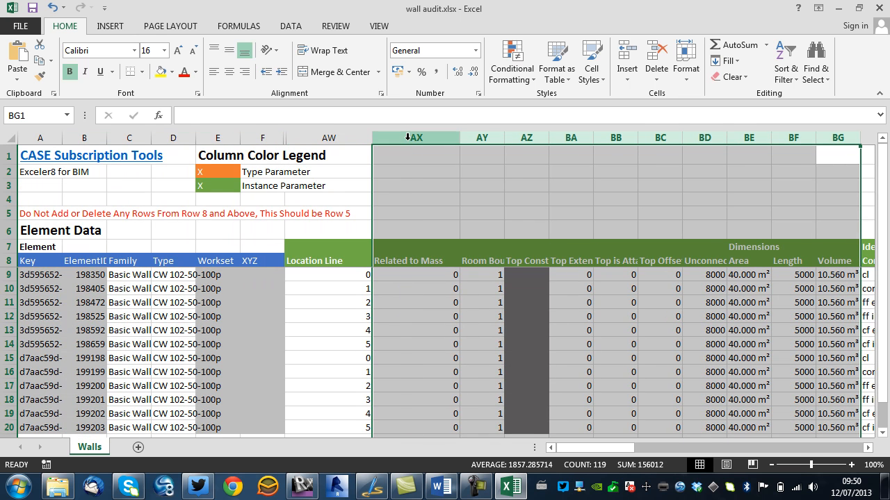
pyautogui.rightClick(408, 141)
pyautogui.click(448, 319)
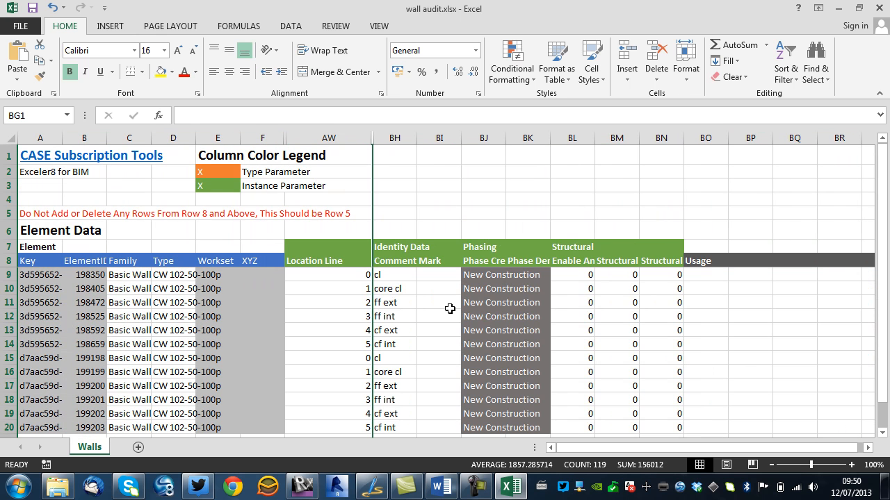
# Widen the Comments column and fill the Location Line value 0 from row 9 down to row 20.
pyautogui.moveTo(417, 138); pyautogui.dragTo(424, 138)
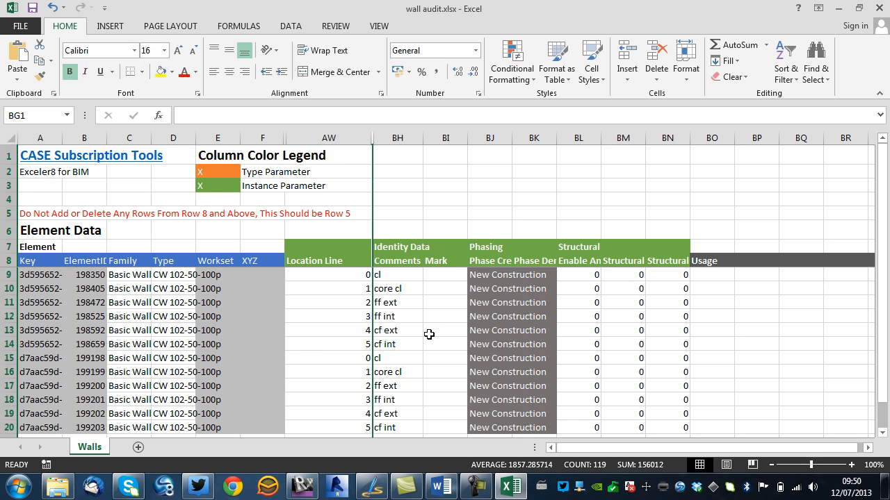
pyautogui.moveTo(883, 348); pyautogui.dragTo(884, 313)
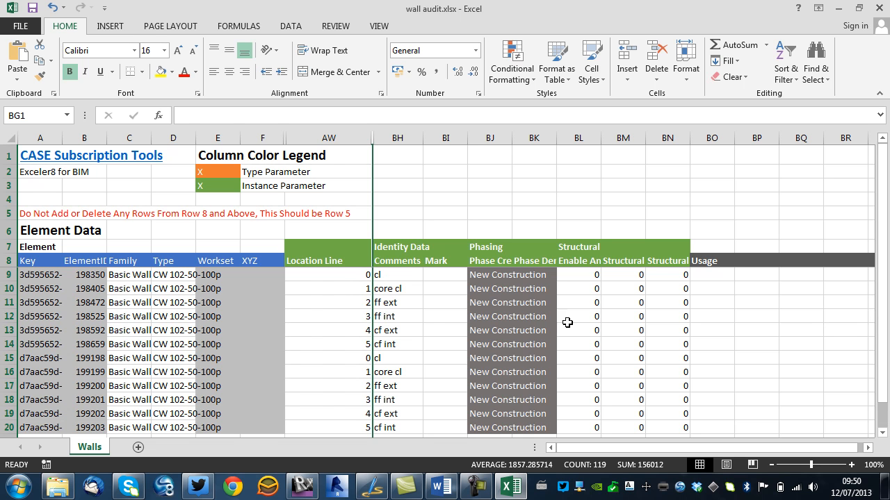
pyautogui.click(362, 276)
pyautogui.moveTo(373, 283); pyautogui.dragTo(357, 427)
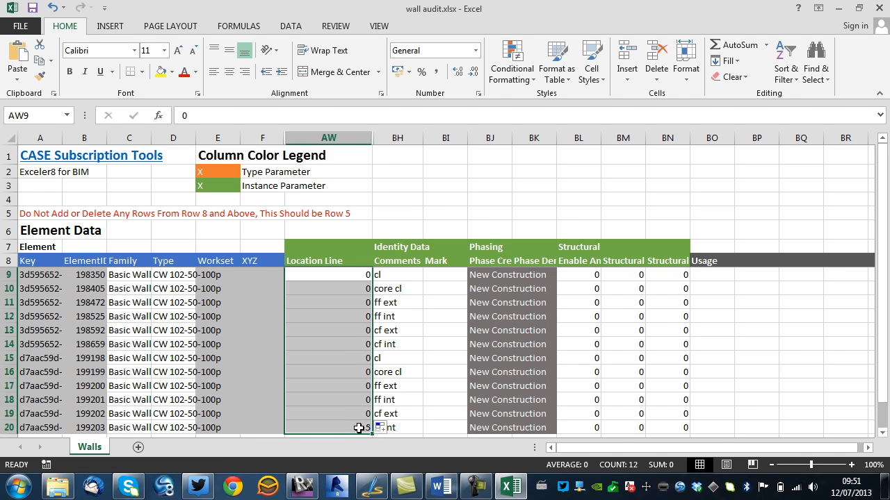
# Fill the comment cl from row 9 down through row 20, then close the workbook.
pyautogui.click(407, 280)
pyautogui.moveTo(422, 282); pyautogui.dragTo(408, 378)
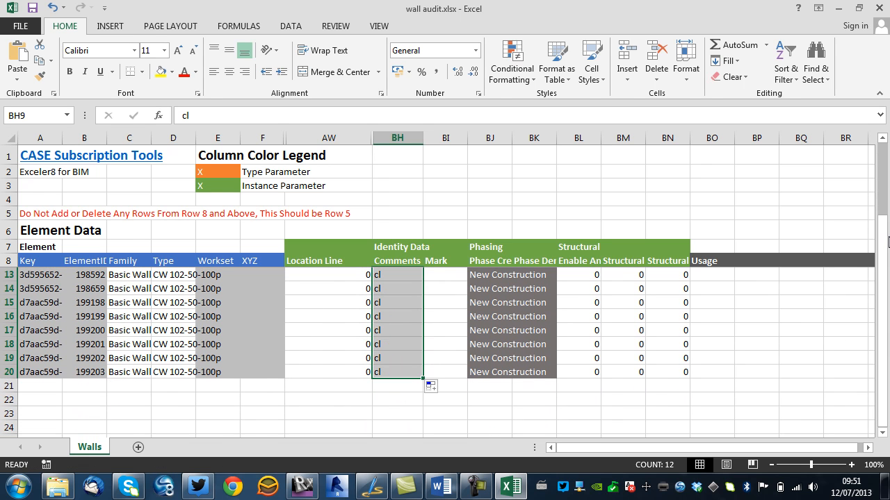
pyautogui.moveTo(883, 255); pyautogui.dragTo(868, 174)
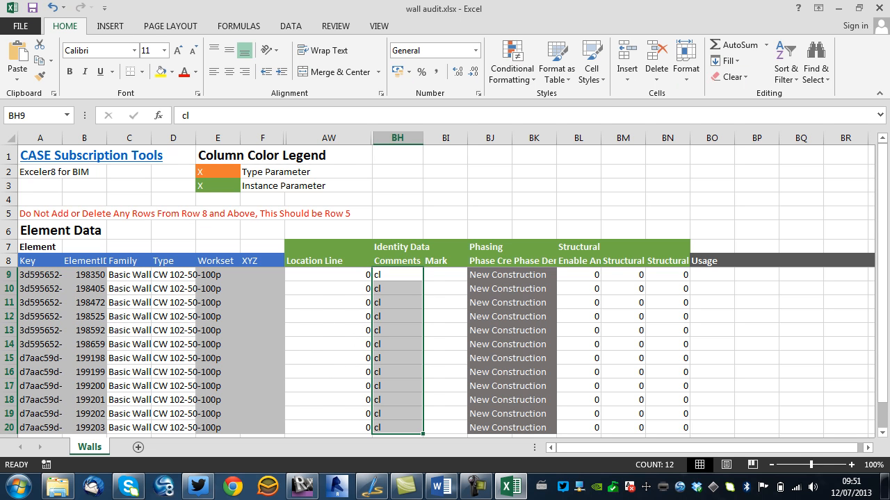
pyautogui.click(878, 10)
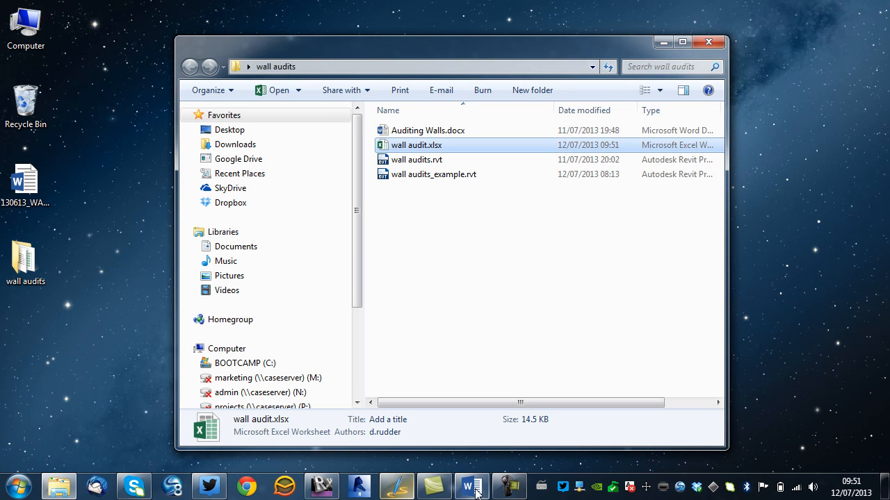
# Switch to Revit and check the location line of the walls in the left column.
pyautogui.click(342, 491)
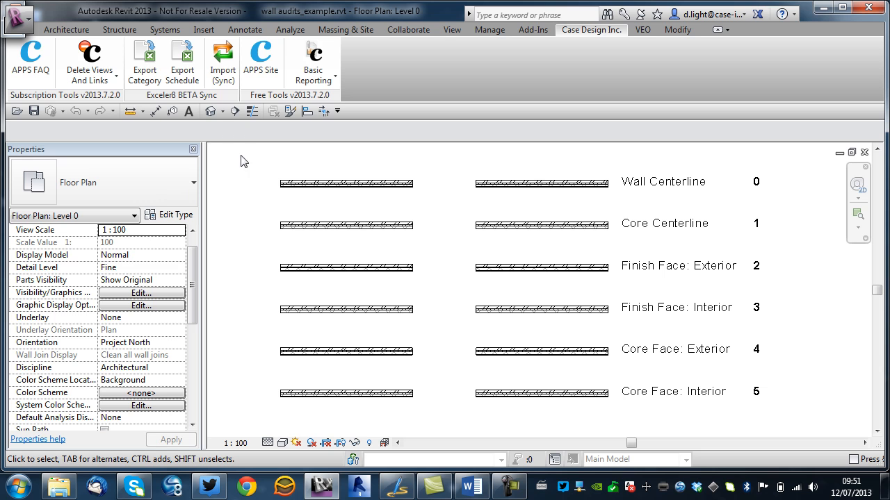
pyautogui.click(321, 199)
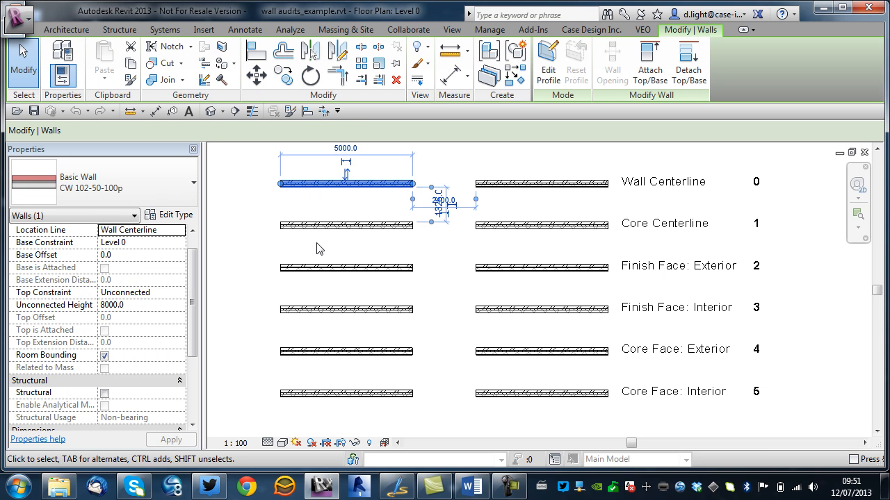
pyautogui.click(347, 226)
pyautogui.click(313, 269)
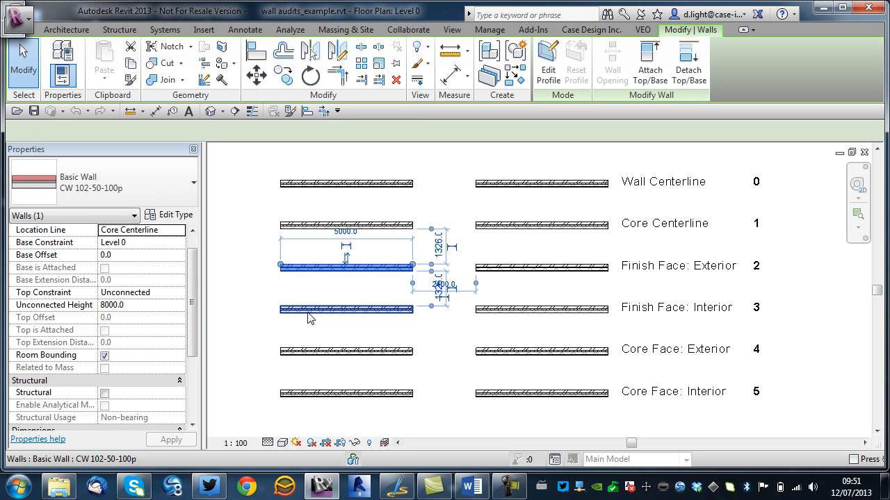
pyautogui.click(298, 309)
pyautogui.click(239, 215)
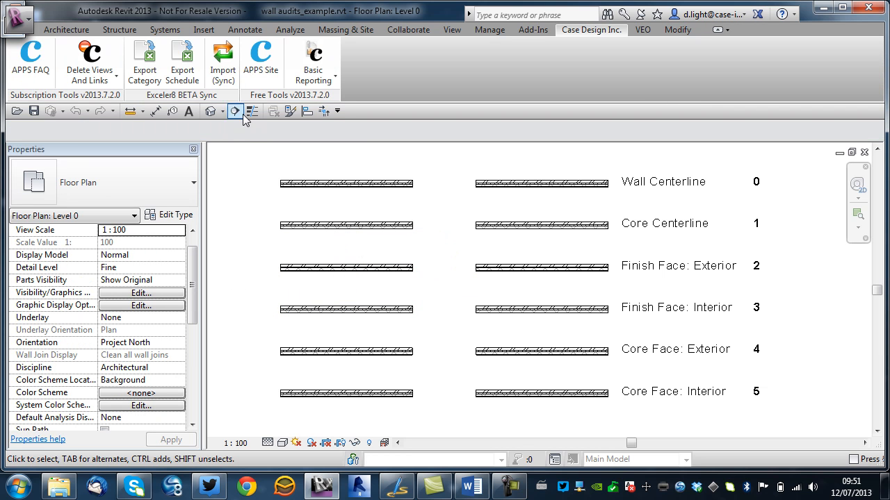
# Sync the wall audit workbook into Revit with Import (Sync), setting all instance parameters To Revit.
pyautogui.click(222, 73)
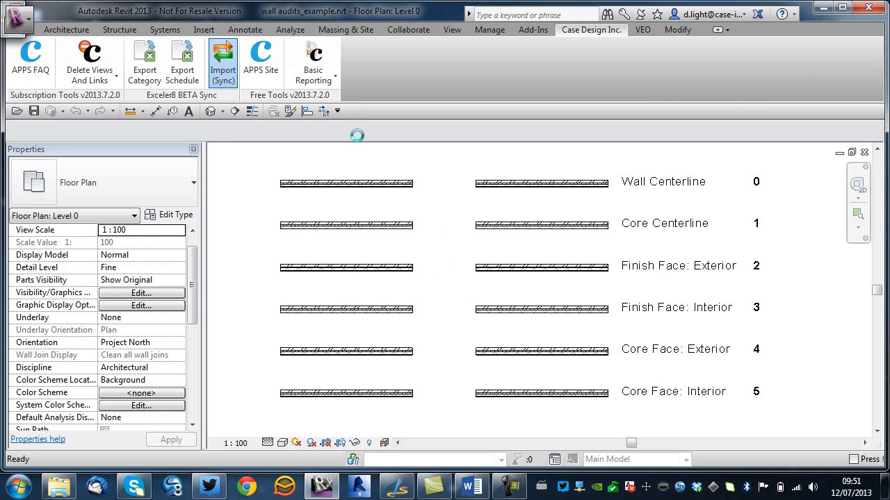
pyautogui.click(366, 157)
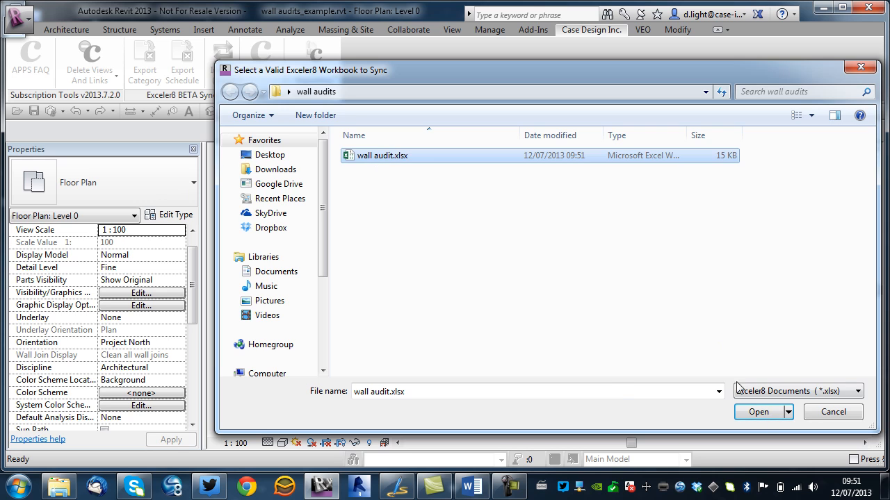
pyautogui.click(758, 413)
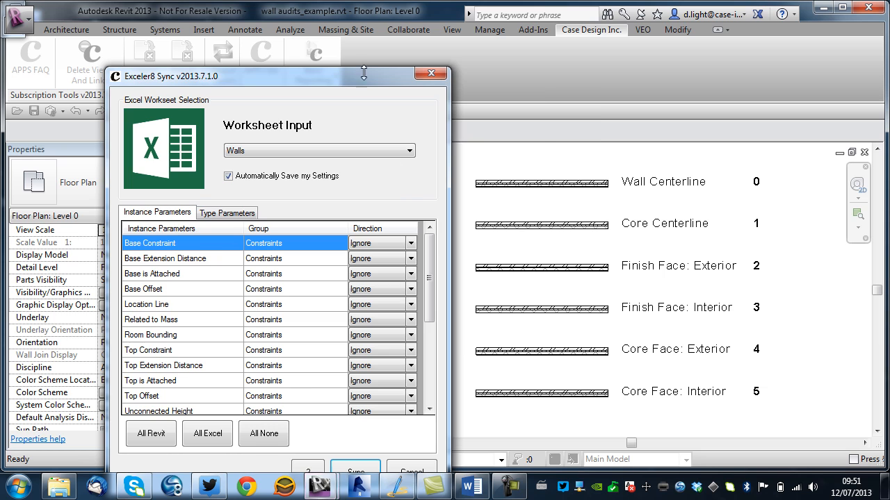
pyautogui.moveTo(388, 61); pyautogui.dragTo(534, 33)
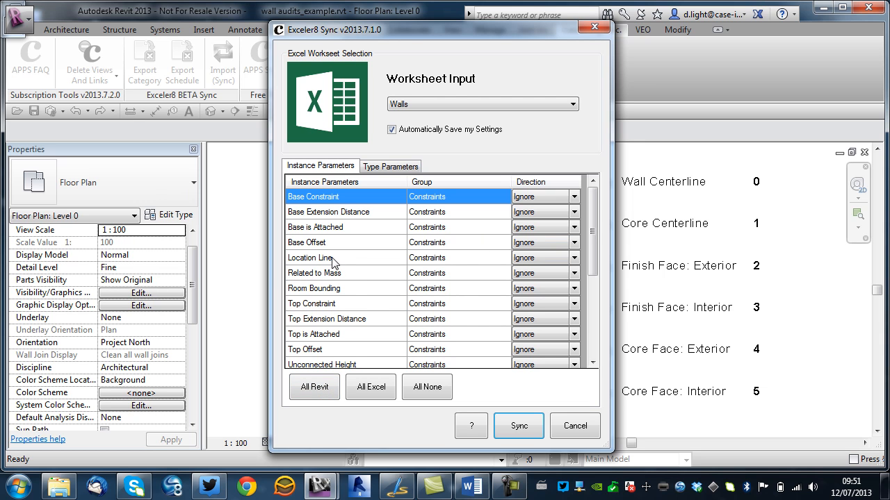
pyautogui.moveTo(592, 243); pyautogui.dragTo(410, 308)
pyautogui.click(309, 389)
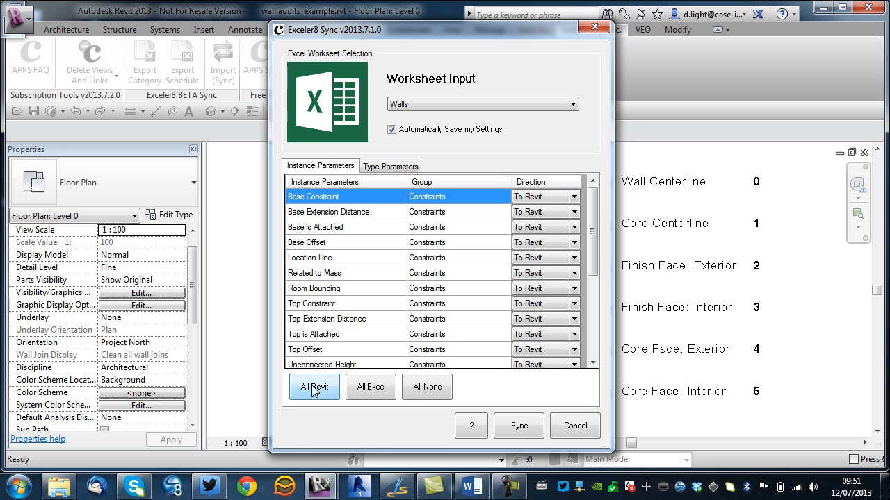
pyautogui.click(527, 433)
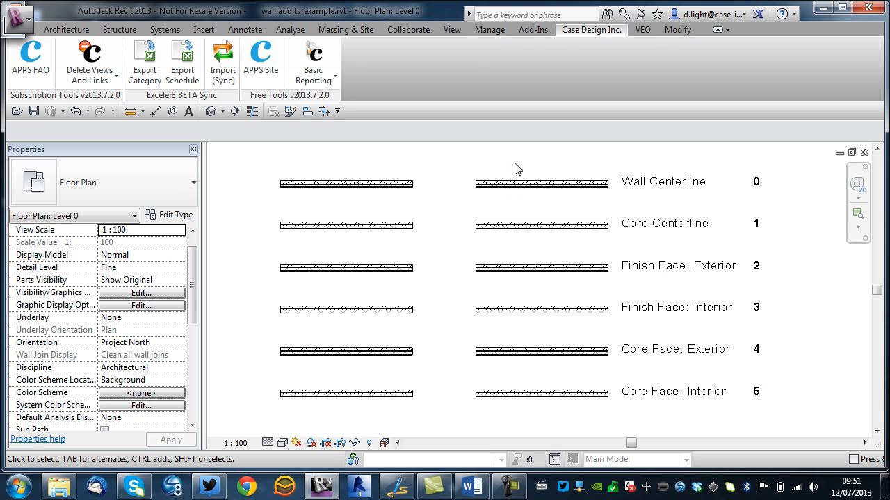
# Select individual walls to check their updated location lines.
pyautogui.click(495, 184)
pyautogui.click(494, 226)
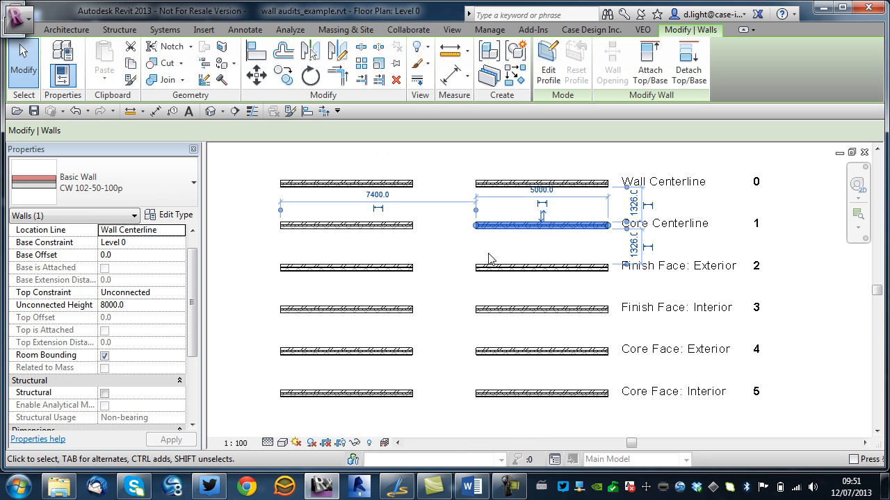
pyautogui.click(489, 270)
pyautogui.click(397, 269)
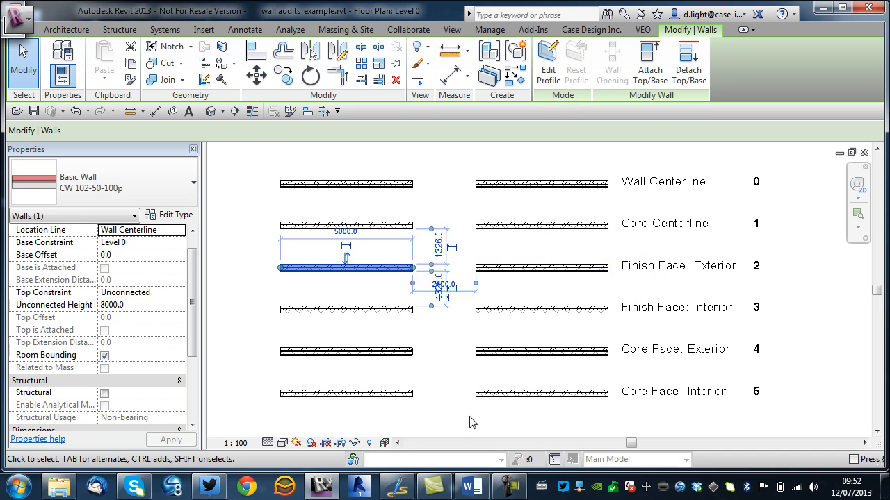
# Select all twelve walls and review their Comments value in the properties.
pyautogui.click(518, 424)
pyautogui.moveTo(518, 430); pyautogui.dragTo(369, 188)
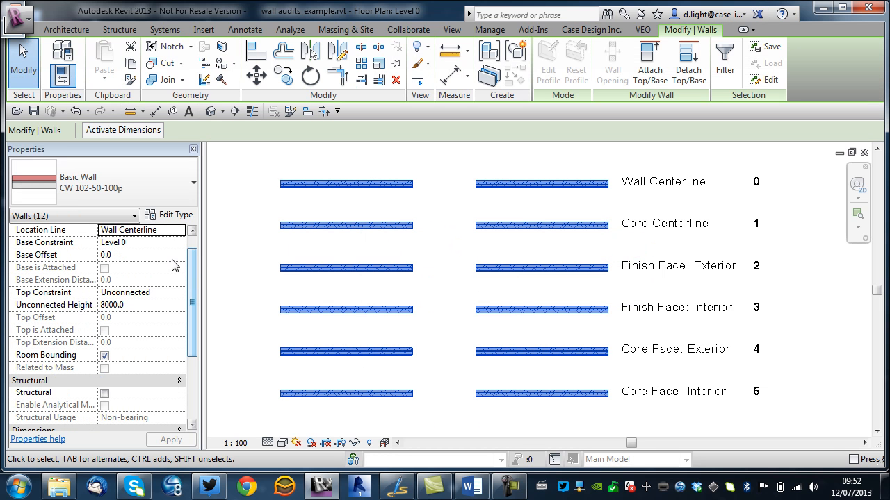
pyautogui.moveTo(194, 262); pyautogui.dragTo(200, 319)
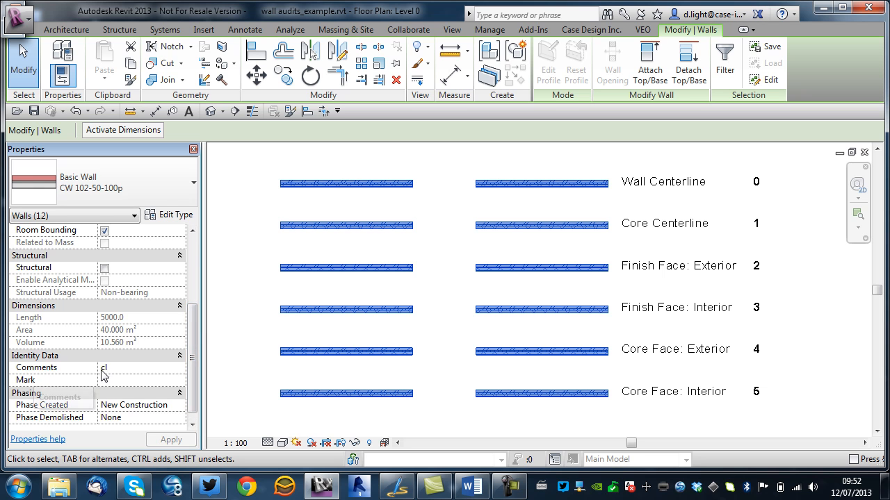
pyautogui.click(241, 340)
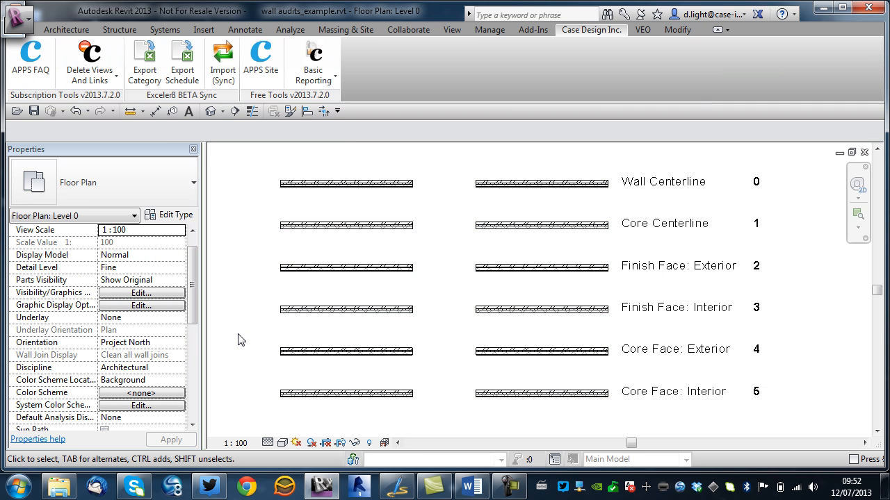